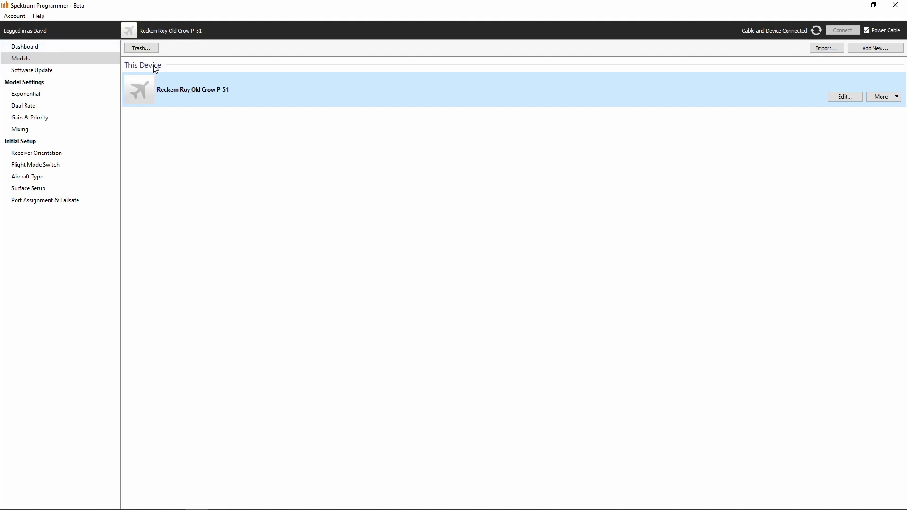
Step: Register the connected receiver for online updates with the nickname "Reckem Roy - AR636" and without Spektrum update notifications
left_click(18, 72)
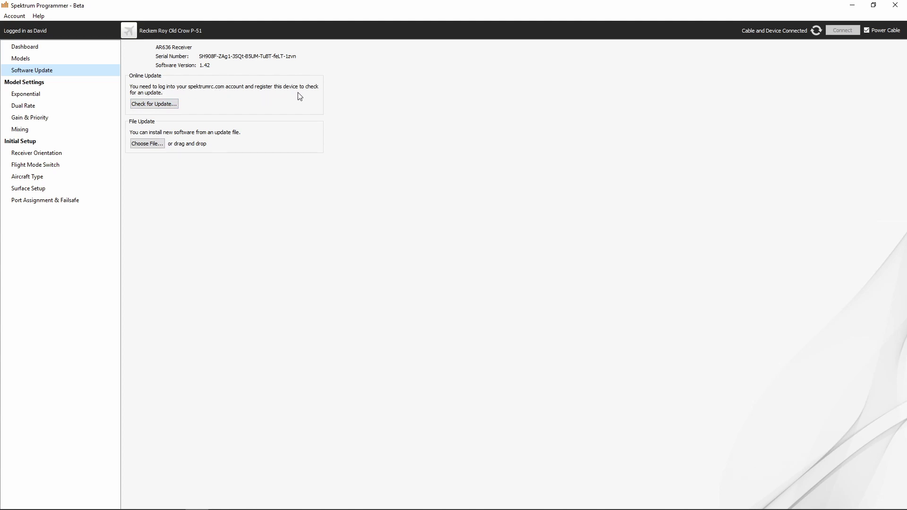
left_click(153, 106)
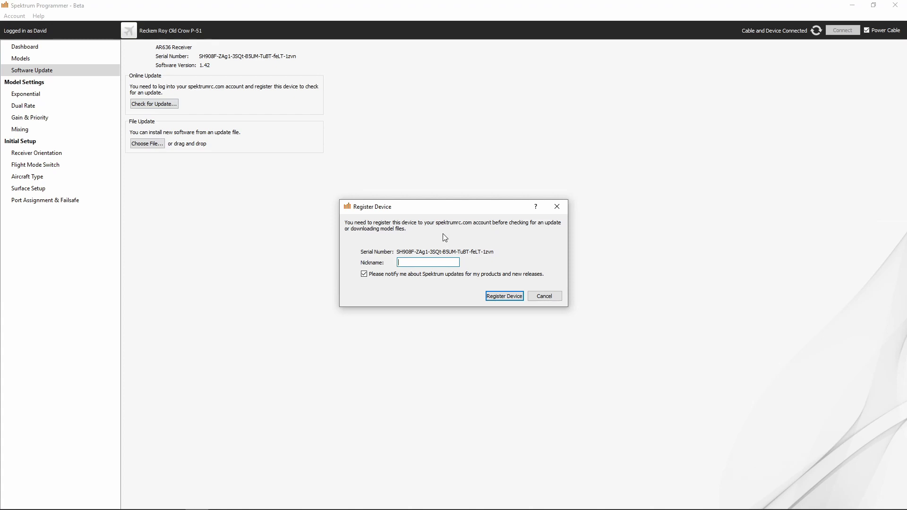
type("em Roy")
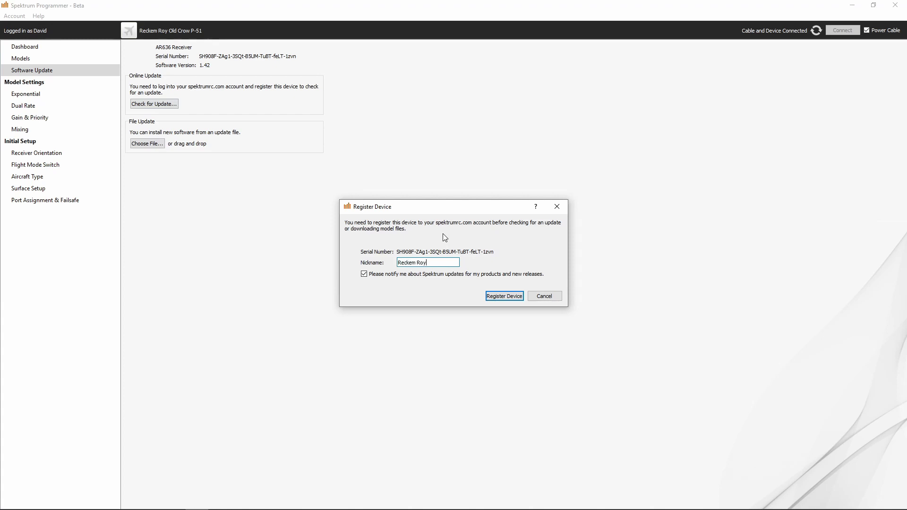
type(" - AR636")
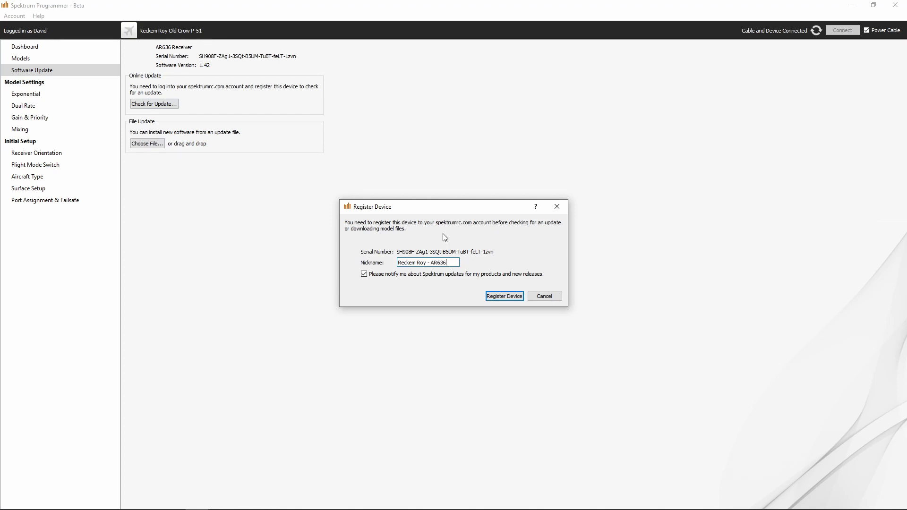
left_click(366, 276)
left_click(500, 297)
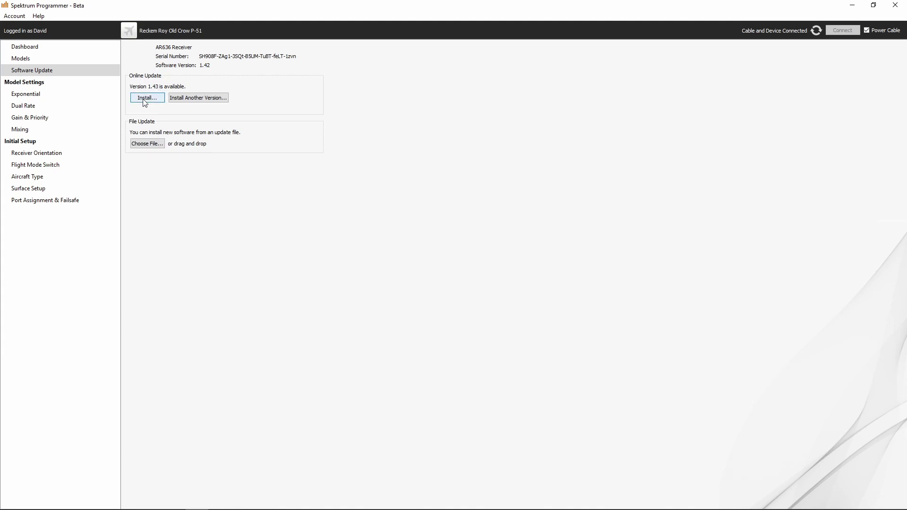
Step: Examine the other installable software versions for the receiver, including the release notes of Spektrum AR636 Version 1.43
left_click(200, 100)
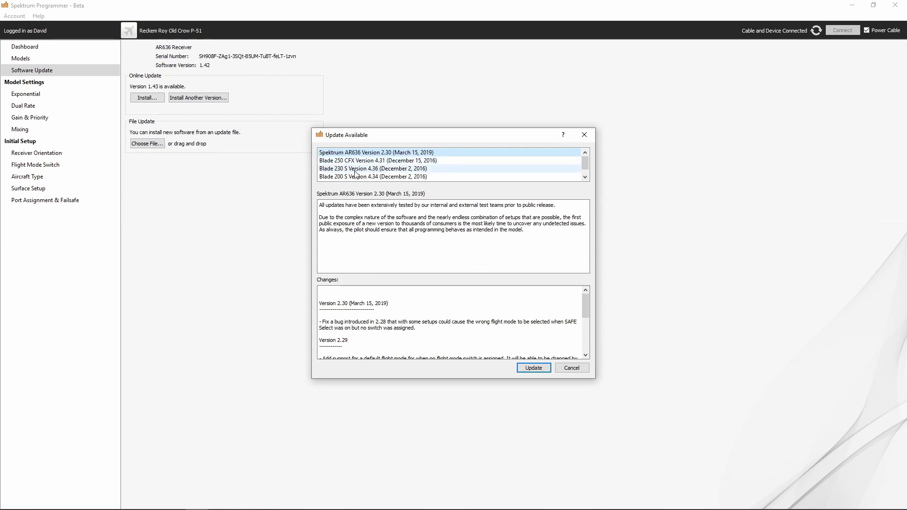
left_click(585, 177)
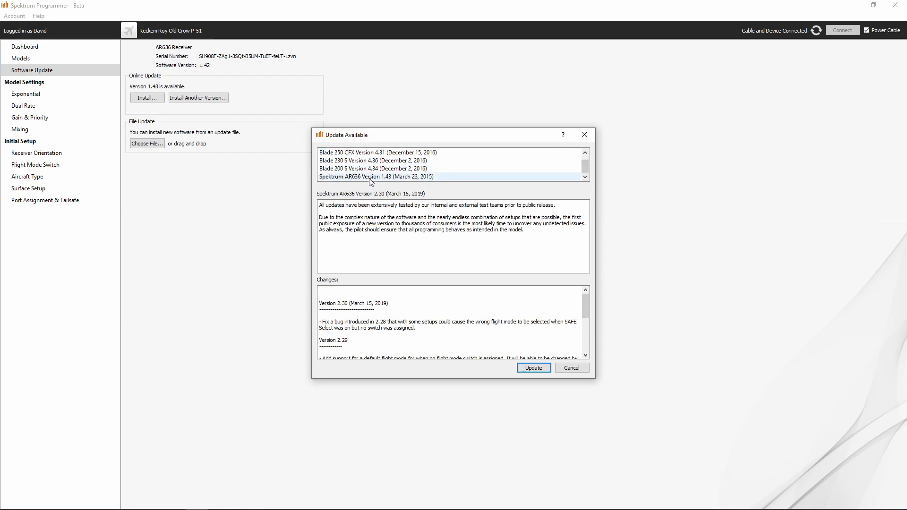
left_click(395, 178)
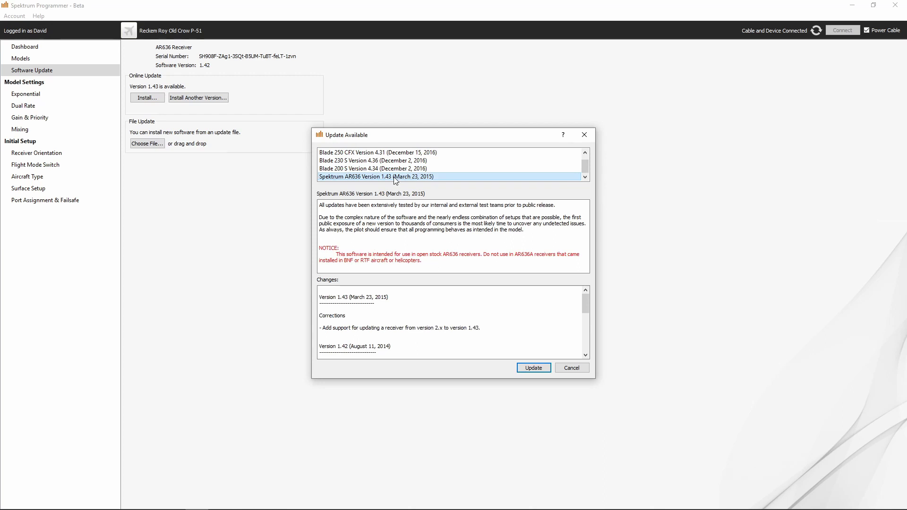
scroll(396, 180, "up", 1)
scroll(396, 181, "down", 1)
scroll(386, 182, "up", 1)
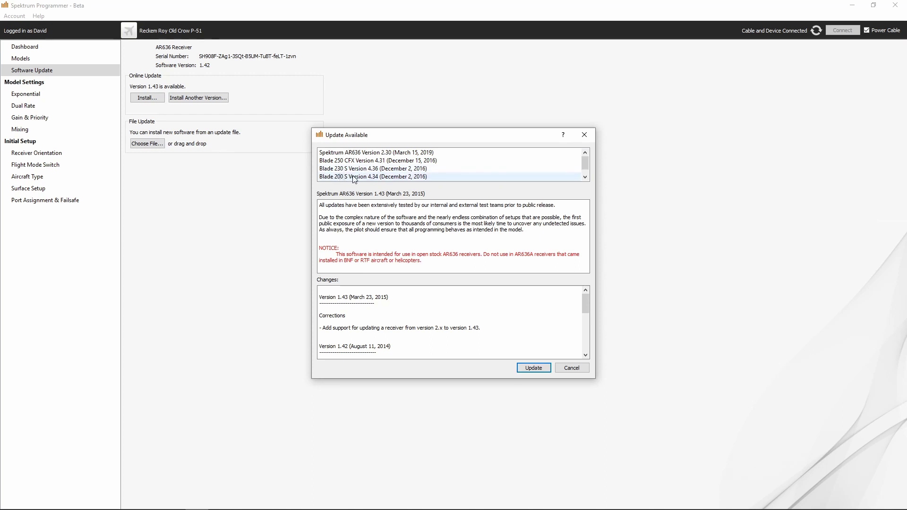
scroll(371, 174, "down", 1)
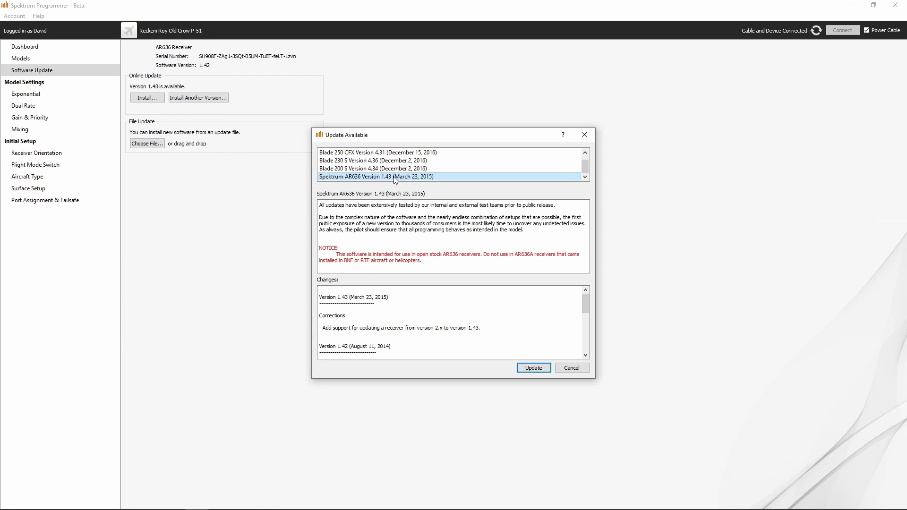
scroll(401, 177, "up", 1)
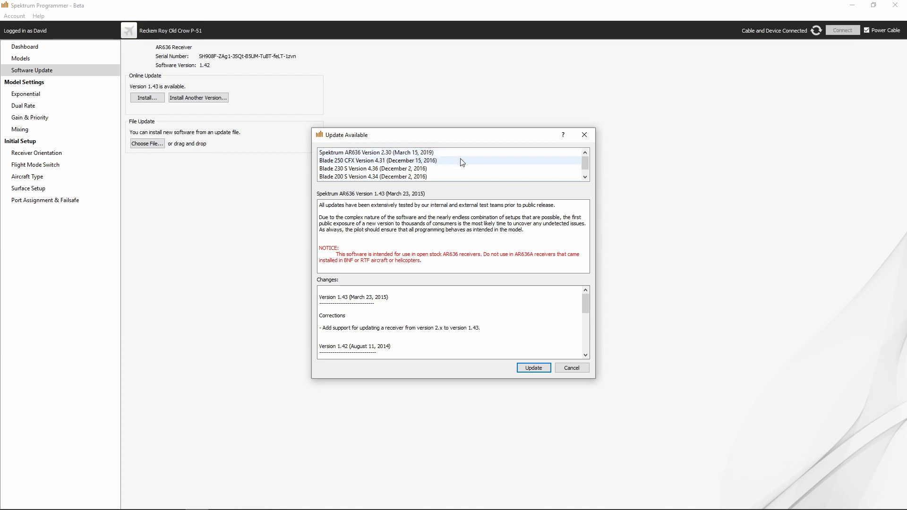
scroll(440, 177, "down", 1)
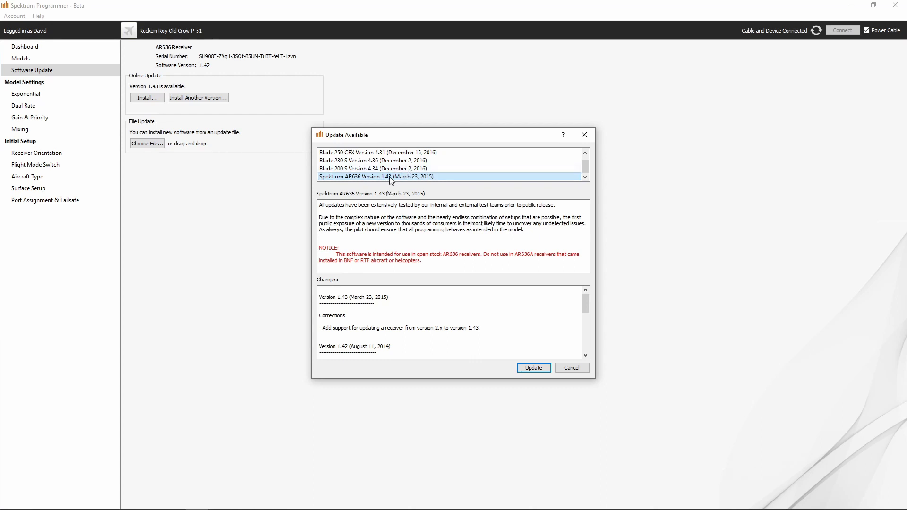
scroll(388, 178, "up", 1)
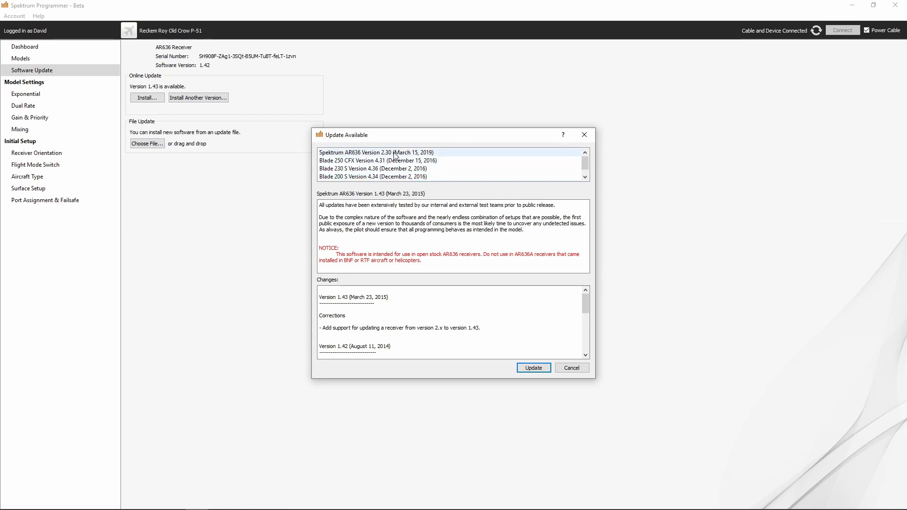
scroll(396, 156, "down", 1)
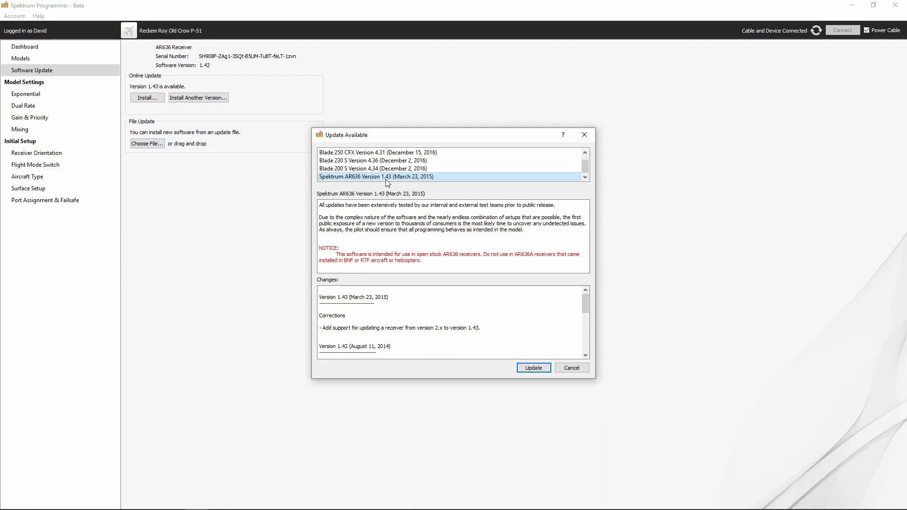
scroll(386, 179, "up", 1)
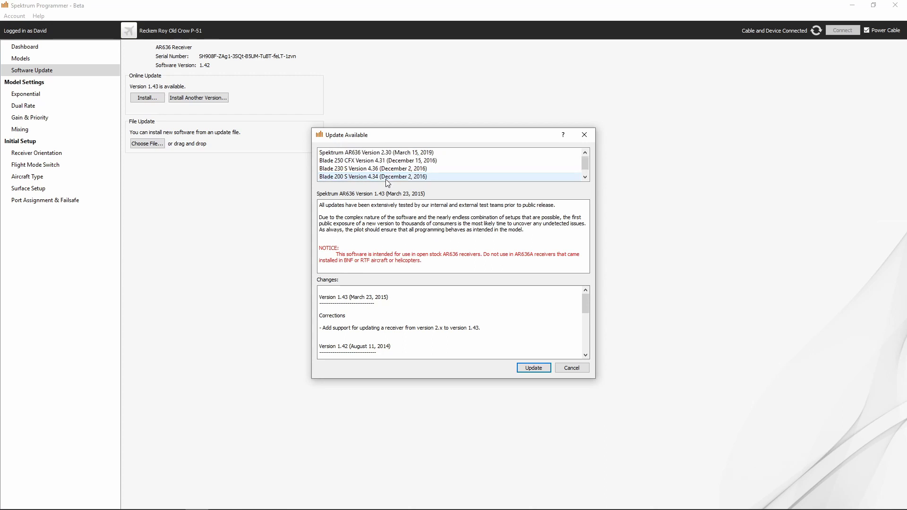
Step: Update the receiver to Spektrum AR636 Version 2.30 (March 15, 2019) and run the required calibration
left_click(366, 156)
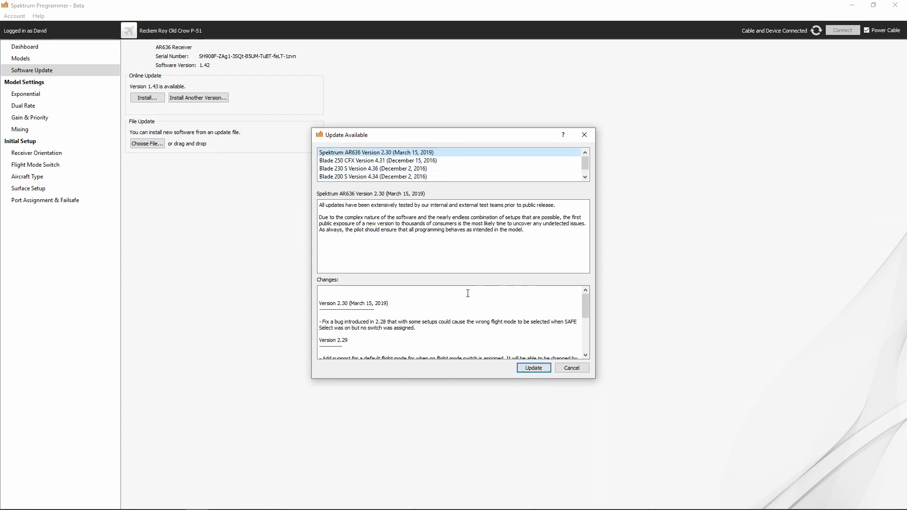
left_click(540, 371)
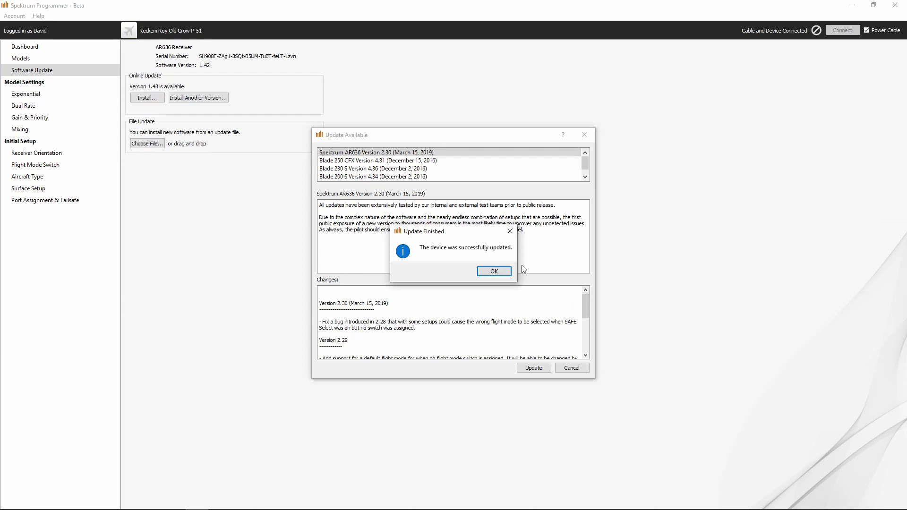
left_click(494, 272)
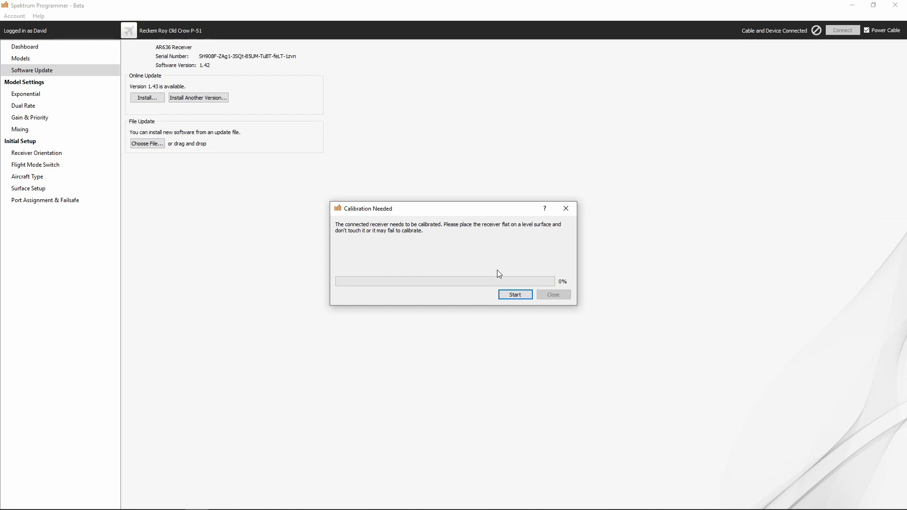
left_click(516, 295)
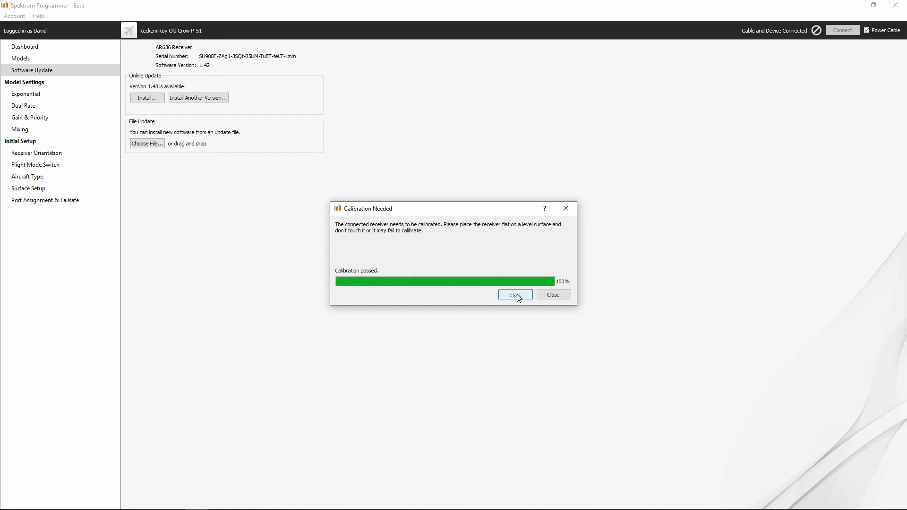
left_click(553, 297)
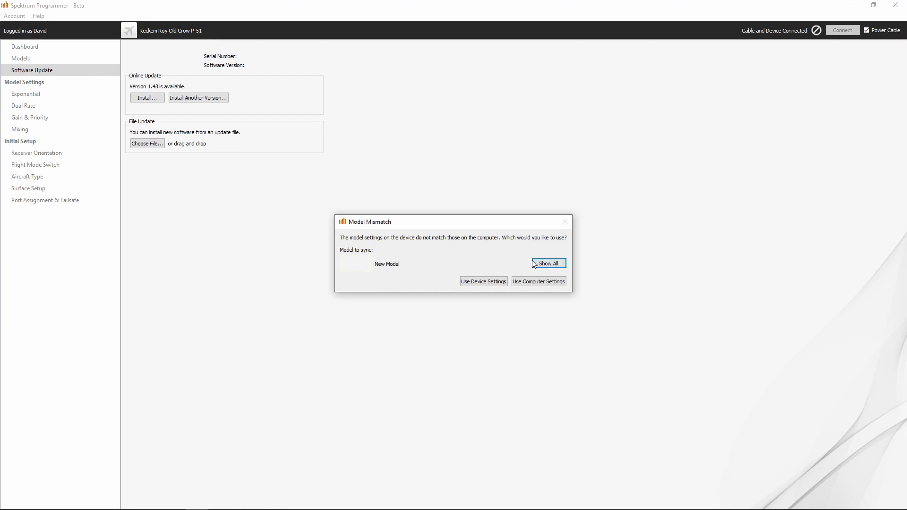
Step: Review the models available to sync, choose New Model and resolve the model mismatch with the device settings
left_click(549, 265)
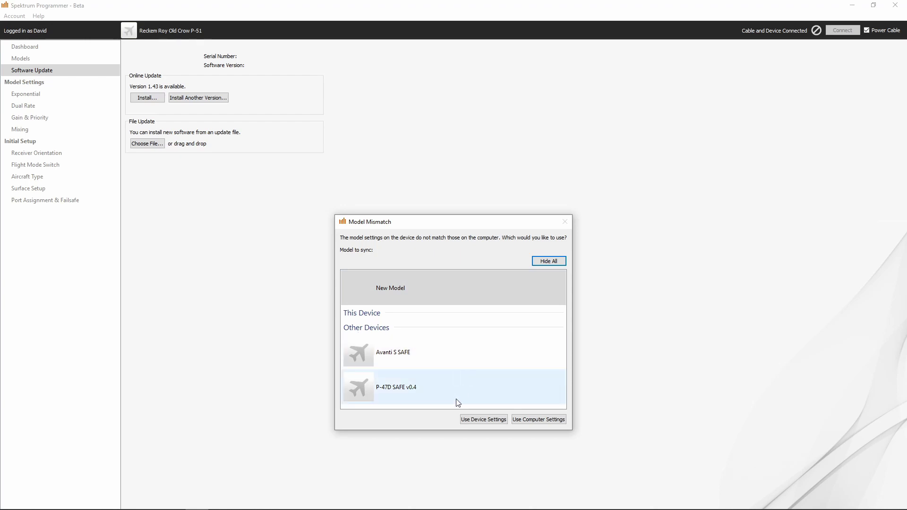
left_click(410, 394)
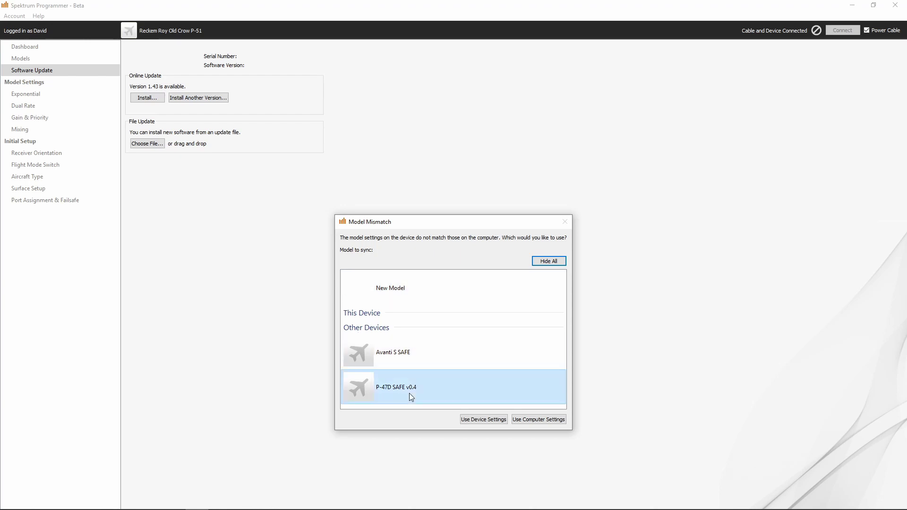
left_click(401, 350)
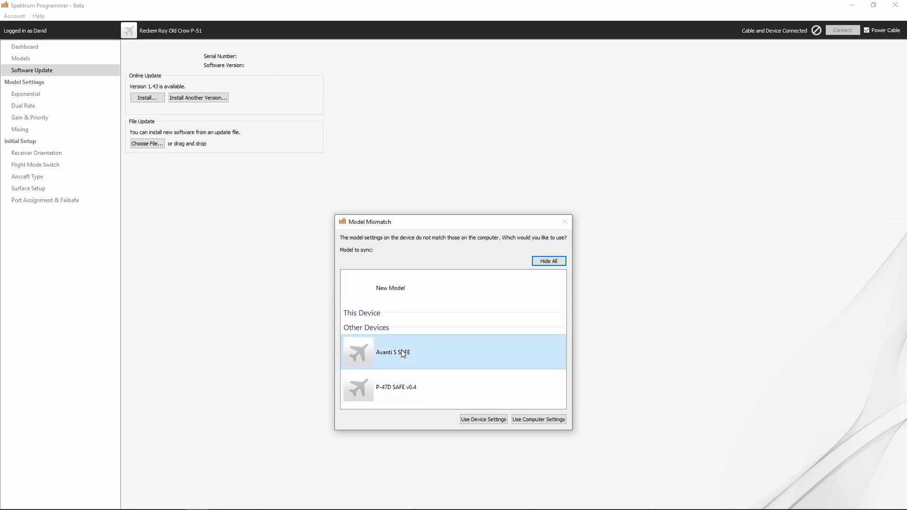
left_click(416, 388)
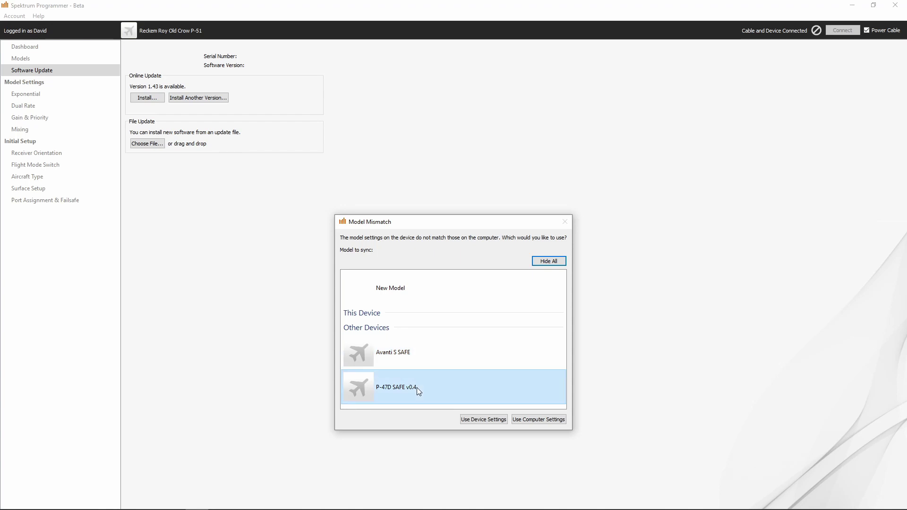
left_click(465, 354)
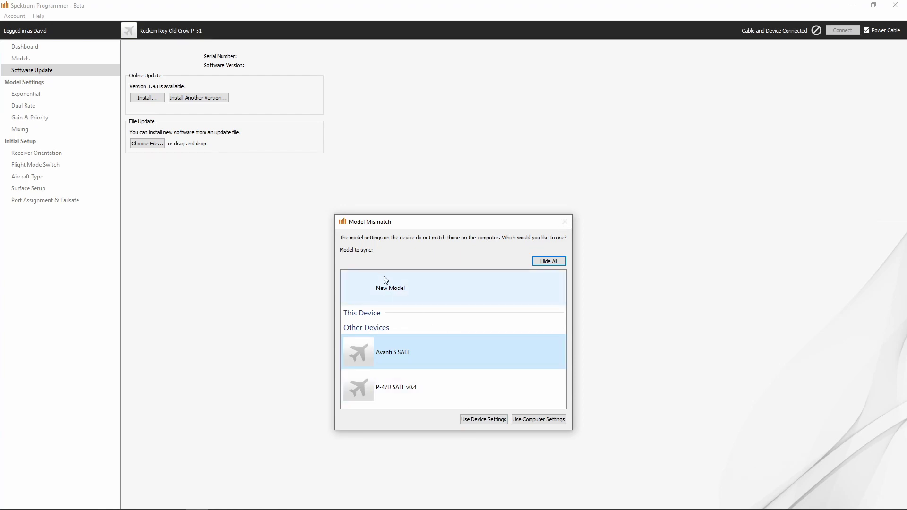
left_click(398, 289)
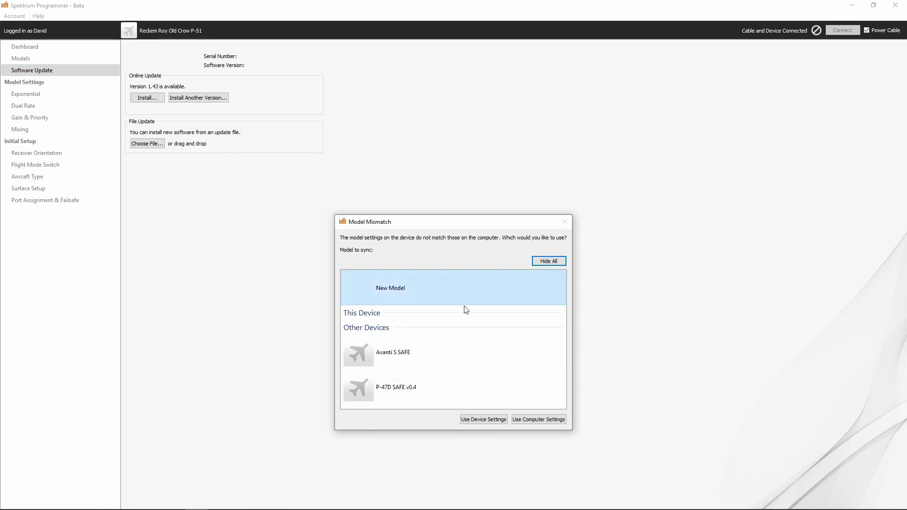
left_click(483, 420)
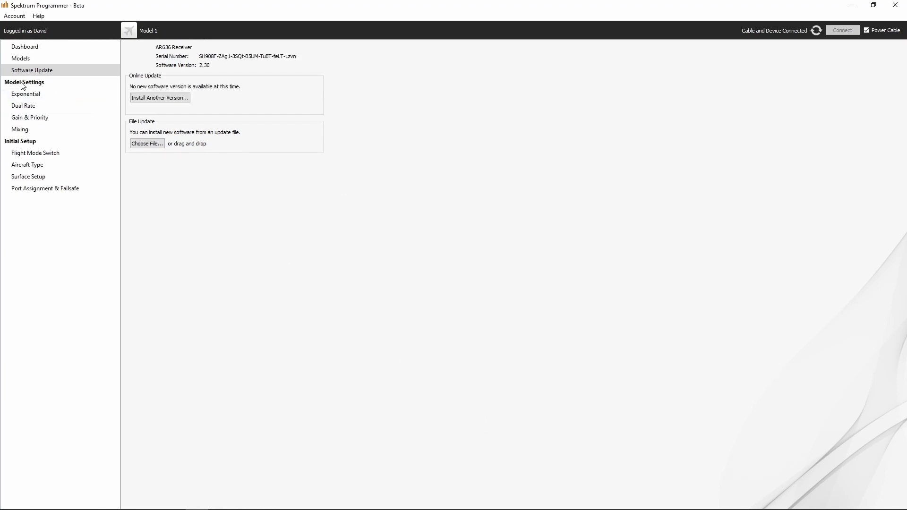
Step: Rename the model on this device to "Reckem Roy - Old Crow P-51 (SAFE)" and save it
left_click(27, 60)
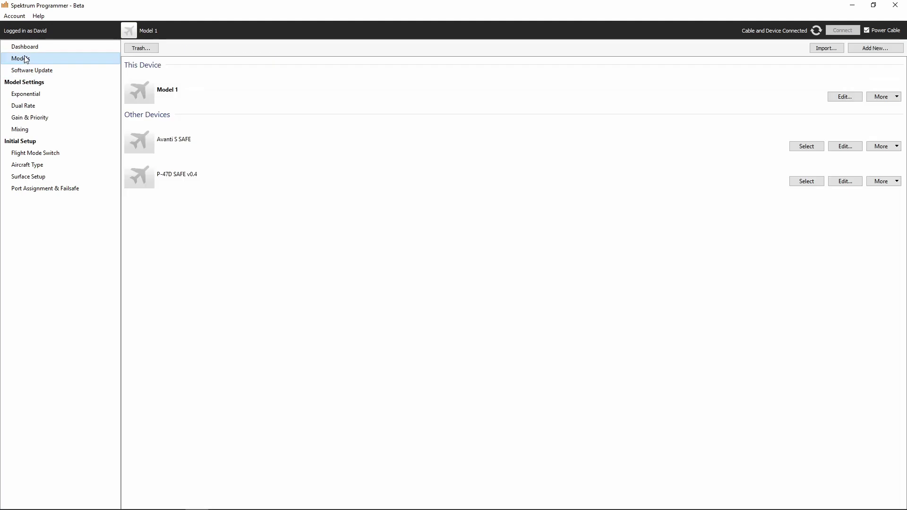
left_click(165, 93)
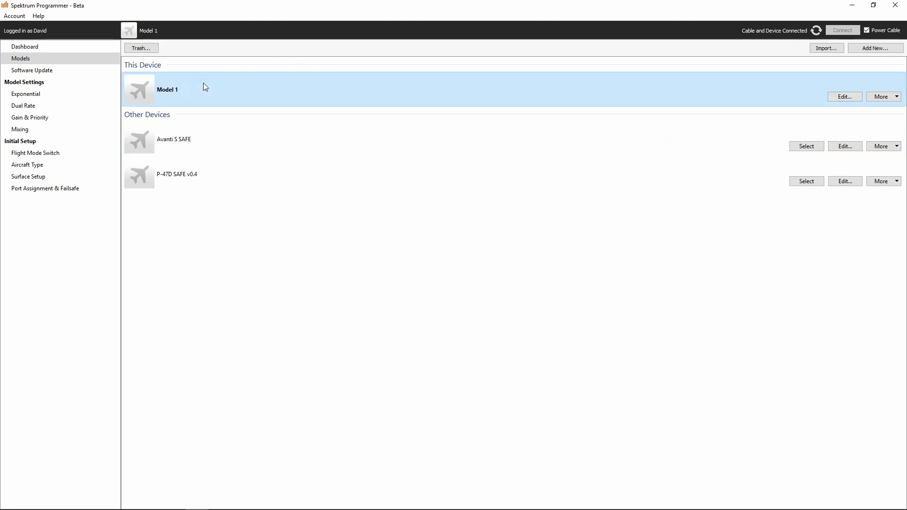
mouse_move(201, 84)
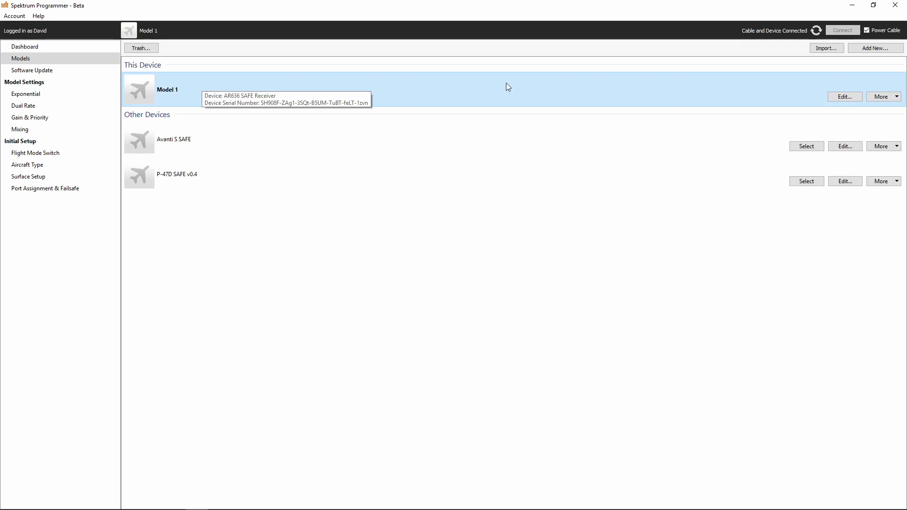
left_click(840, 97)
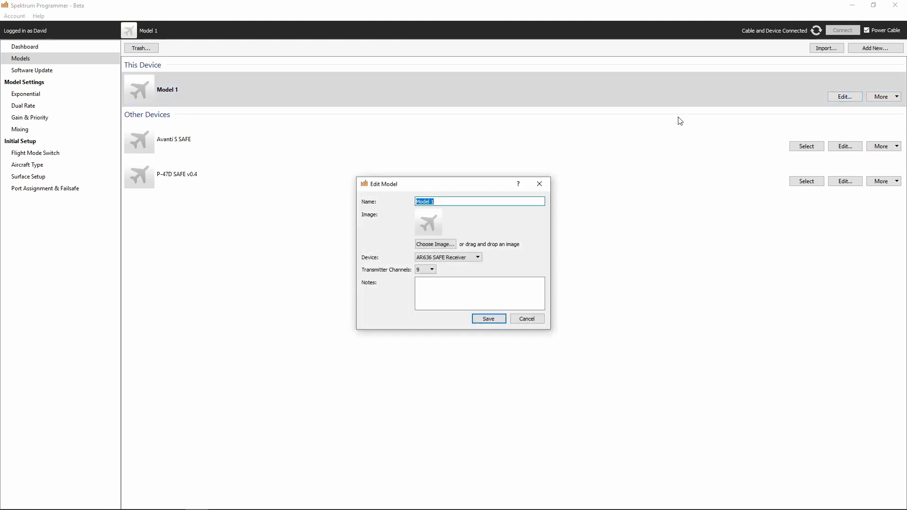
type("Reckem Roy - Old Crow P-51 ")
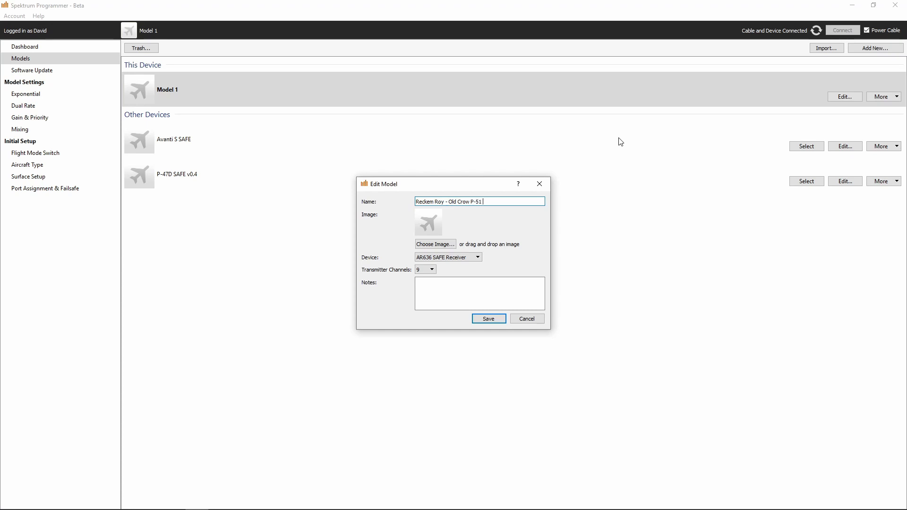
type("9SAFE)")
key("BackSpace")
type("(")
left_click(489, 320)
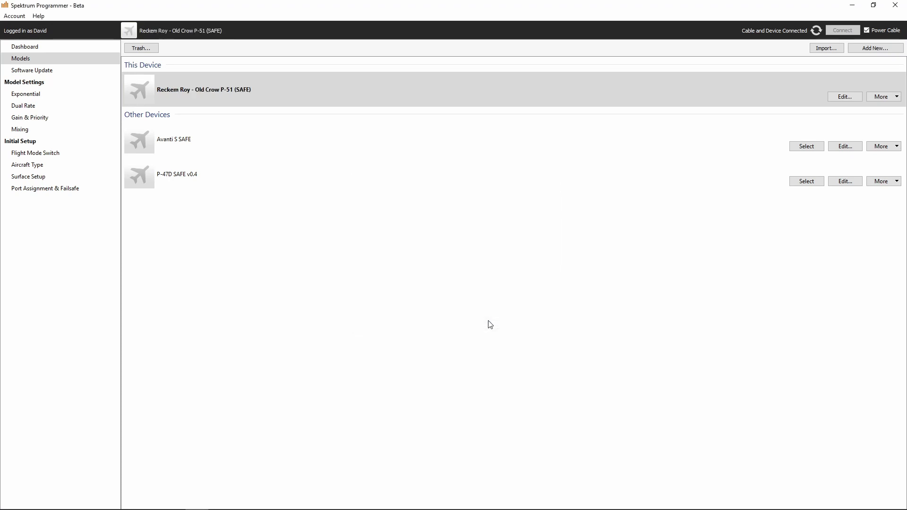